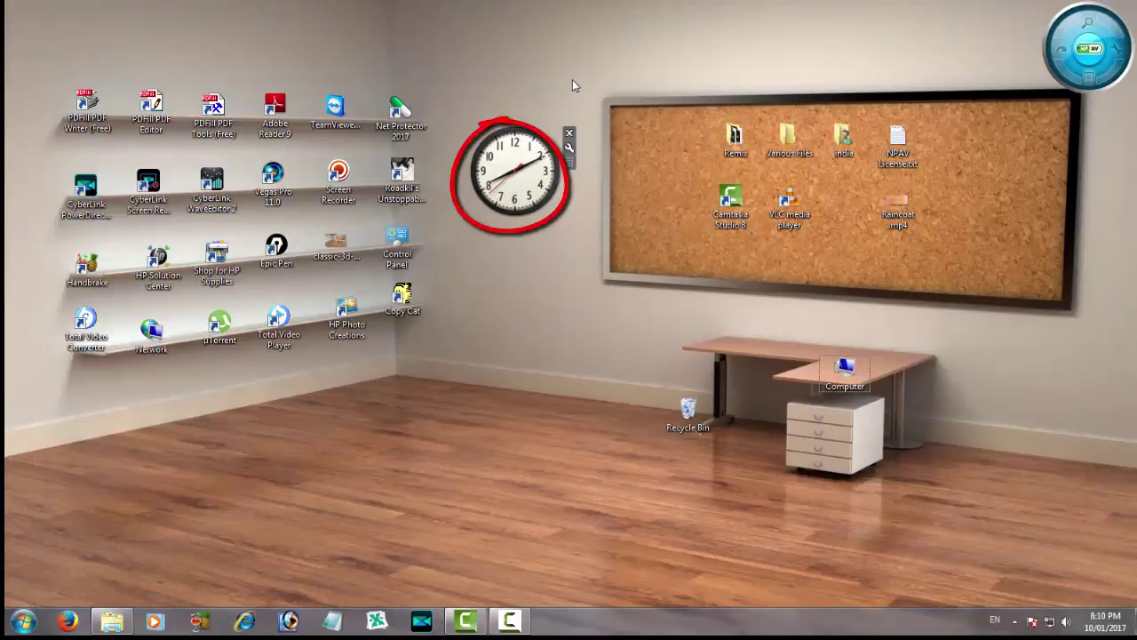
# Select the icons on the desktop's corkboard and shelves in turn, and open a blank Notepad window over the desktop
pyautogui.moveTo(572, 79)
pyautogui.mouseDown()
pyautogui.moveTo(764, 233)
pyautogui.moveTo(1093, 318)
pyautogui.mouseUp()
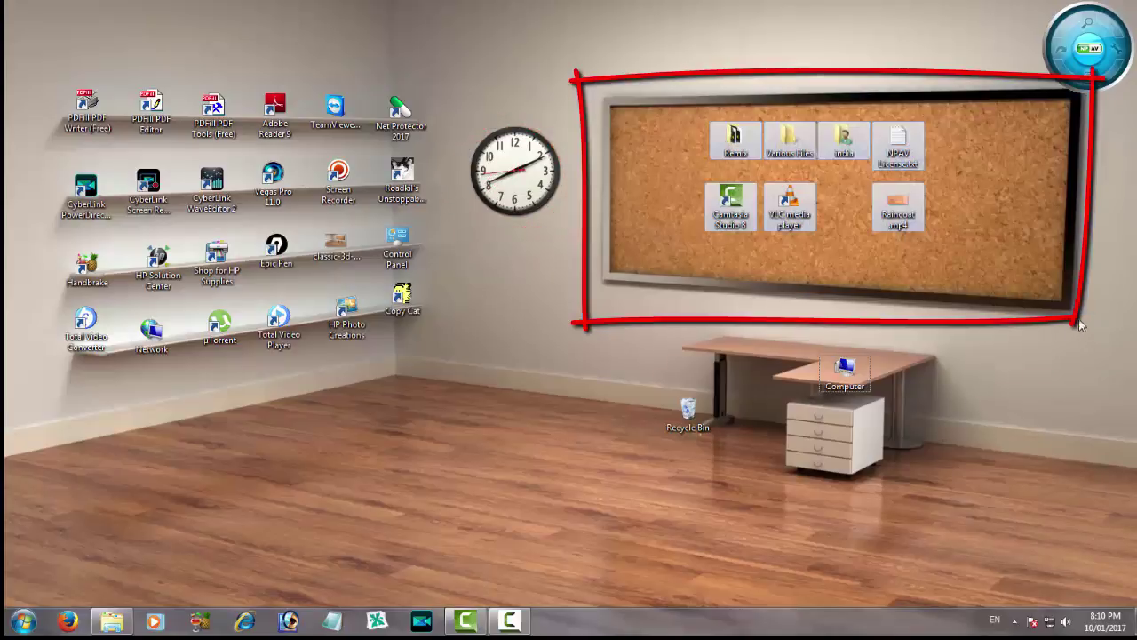
pyautogui.moveTo(31, 73)
pyautogui.mouseDown()
pyautogui.moveTo(247, 221)
pyautogui.moveTo(384, 293)
pyautogui.moveTo(459, 377)
pyautogui.mouseUp()
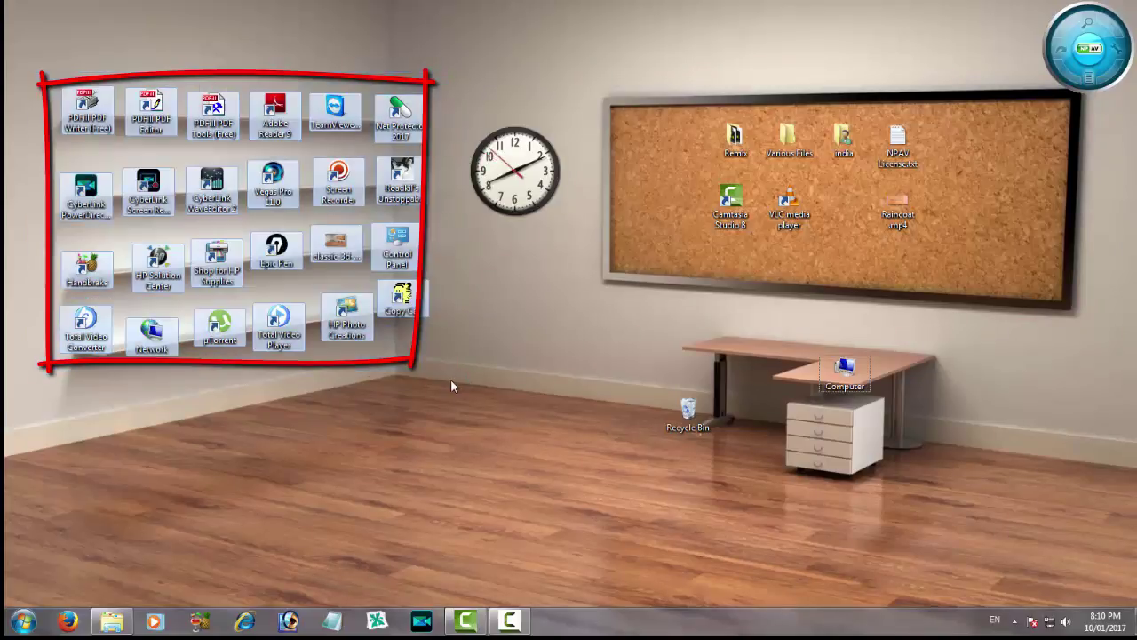
pyautogui.click(331, 620)
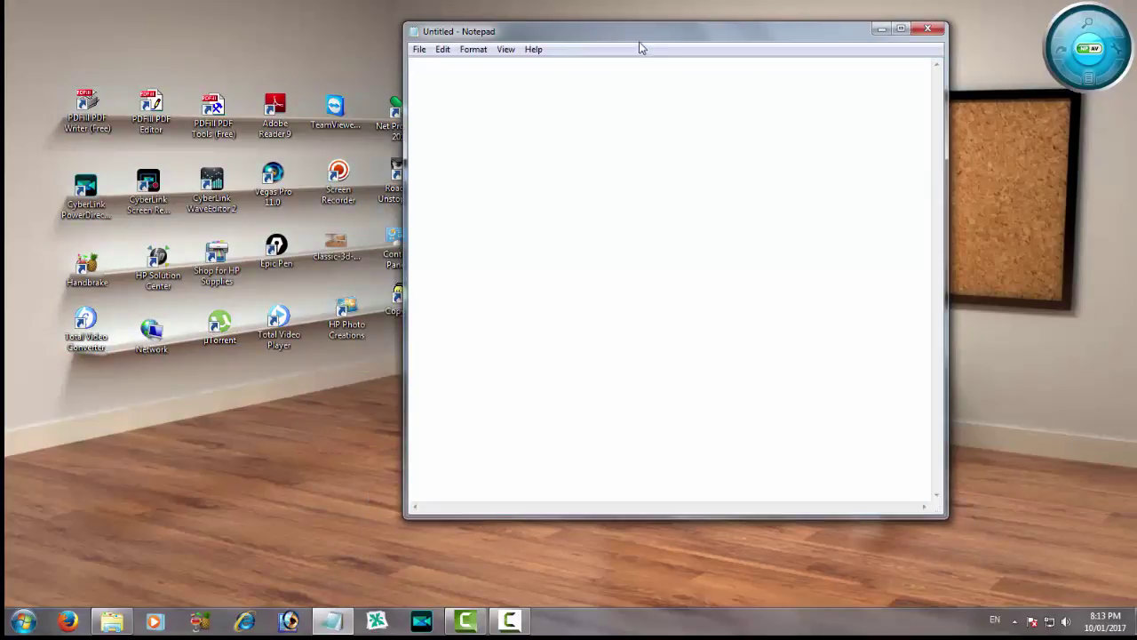
pyautogui.moveTo(639, 33); pyautogui.dragTo(597, 46)
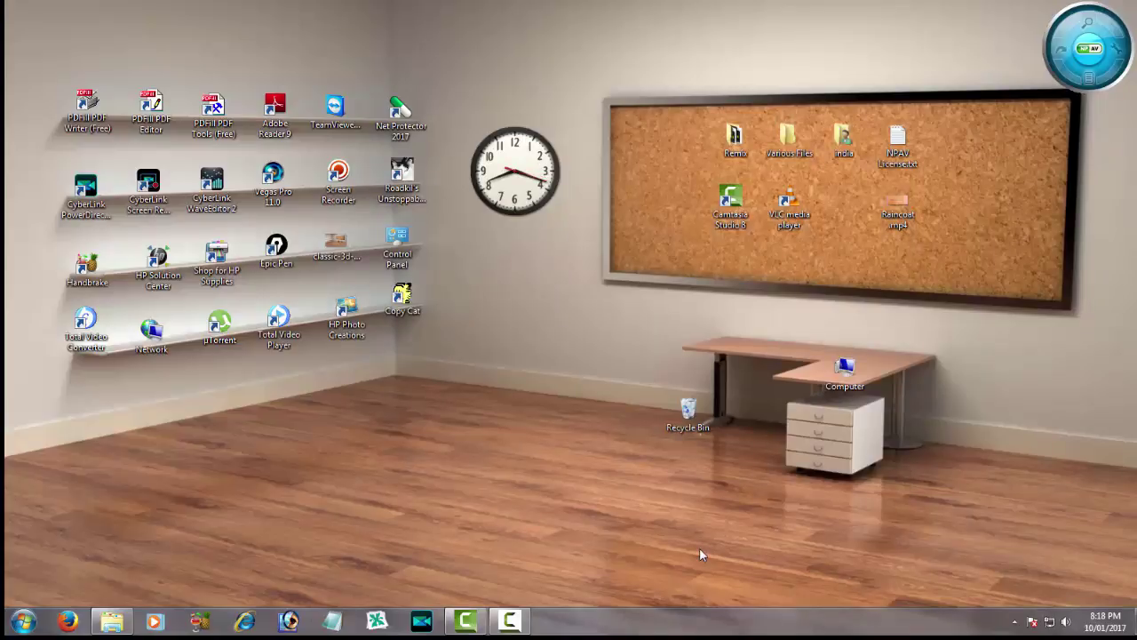
# View the newspaper images 1.jpg and 2.jpg from the 3-Why-Need folder
pyautogui.click(110, 625)
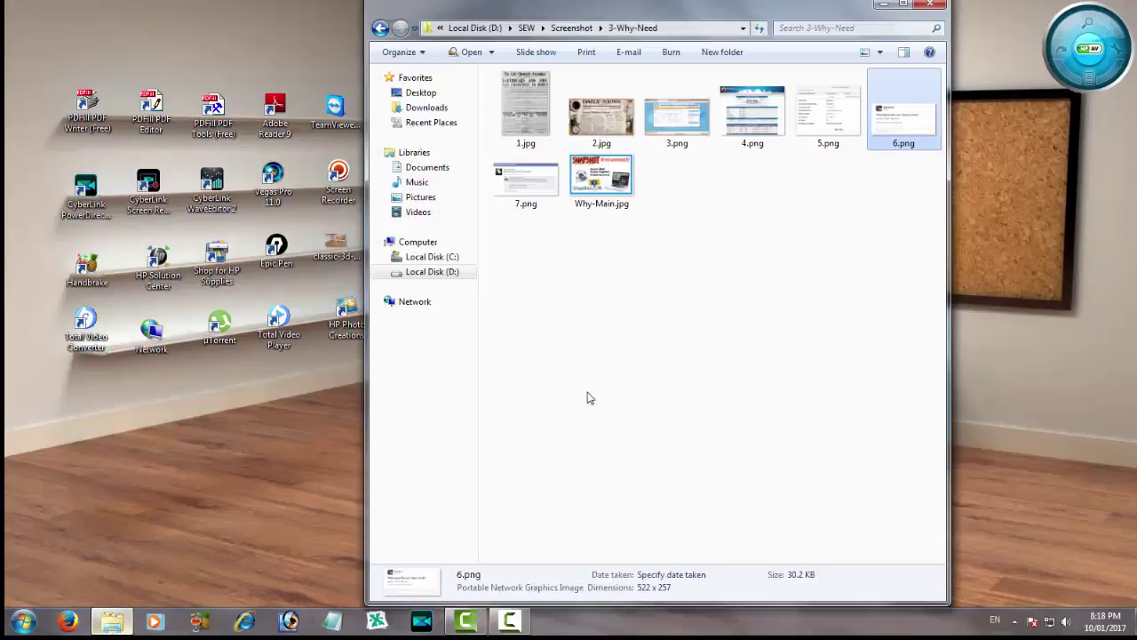
pyautogui.doubleClick(524, 107)
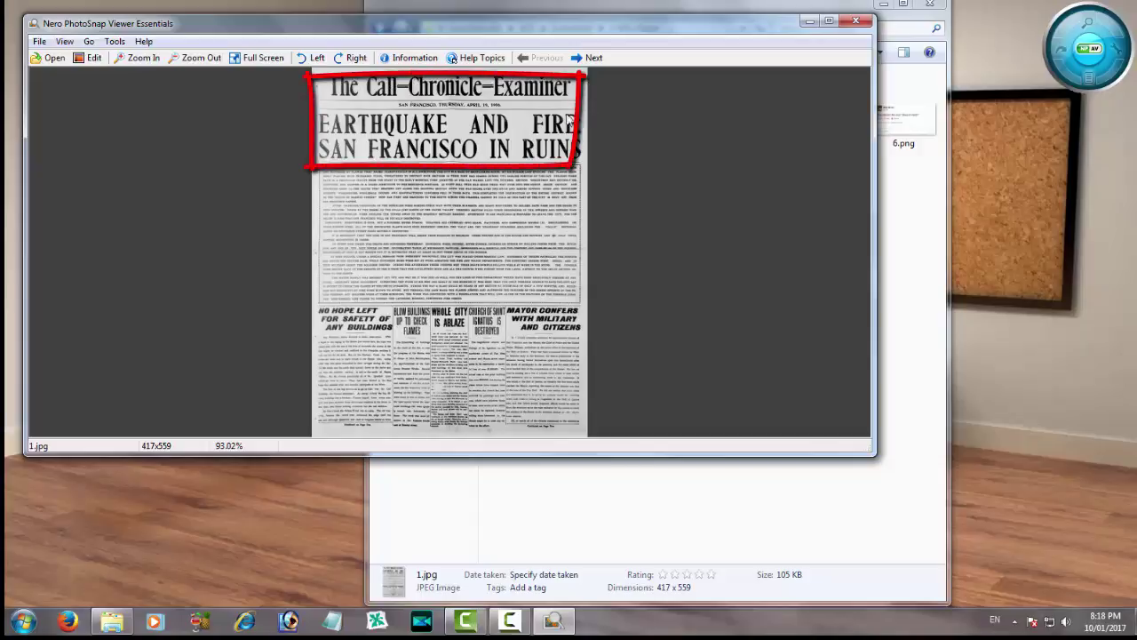
pyautogui.click(856, 21)
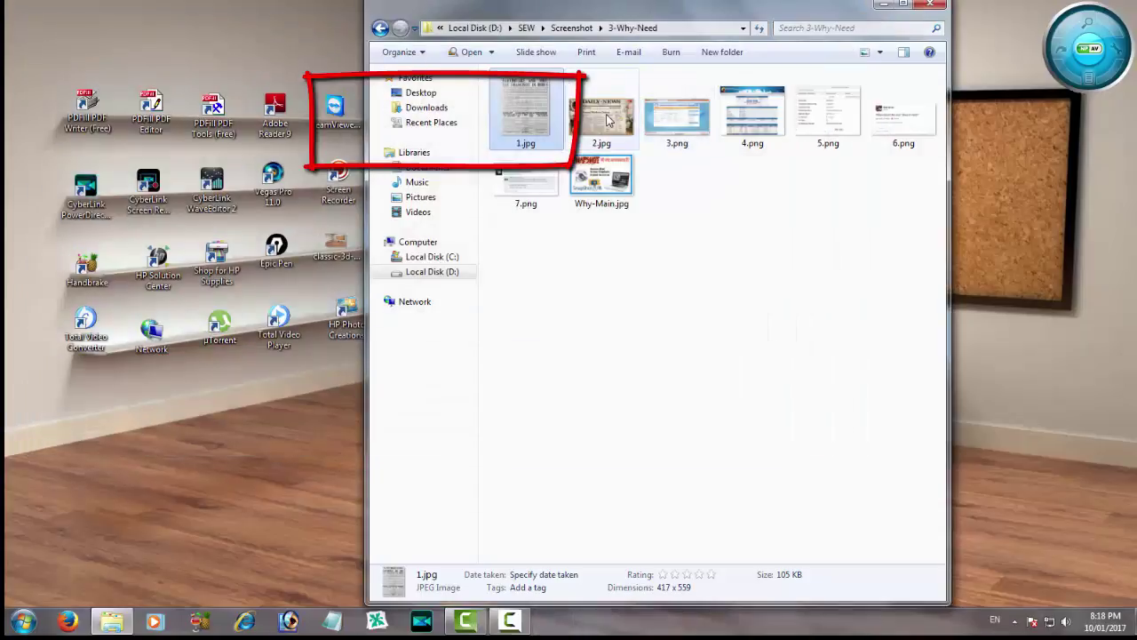
pyautogui.doubleClick(607, 120)
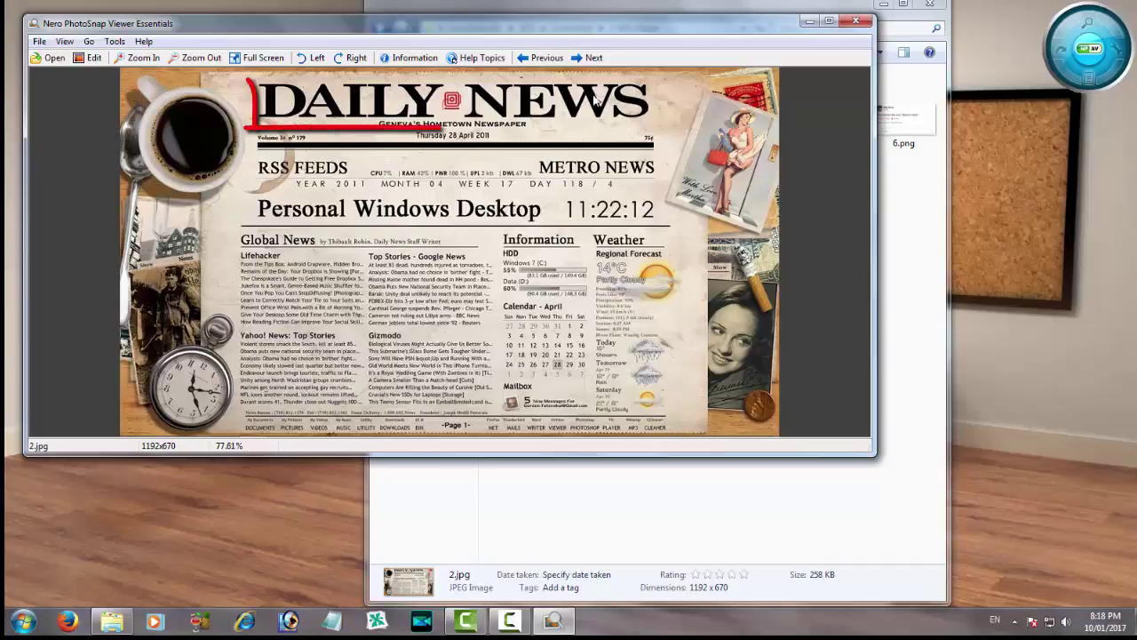
pyautogui.click(856, 21)
# View the remaining numbered sample screenshots in the 3-Why-Need folder, from 3.png through 7.png
pyautogui.doubleClick(678, 118)
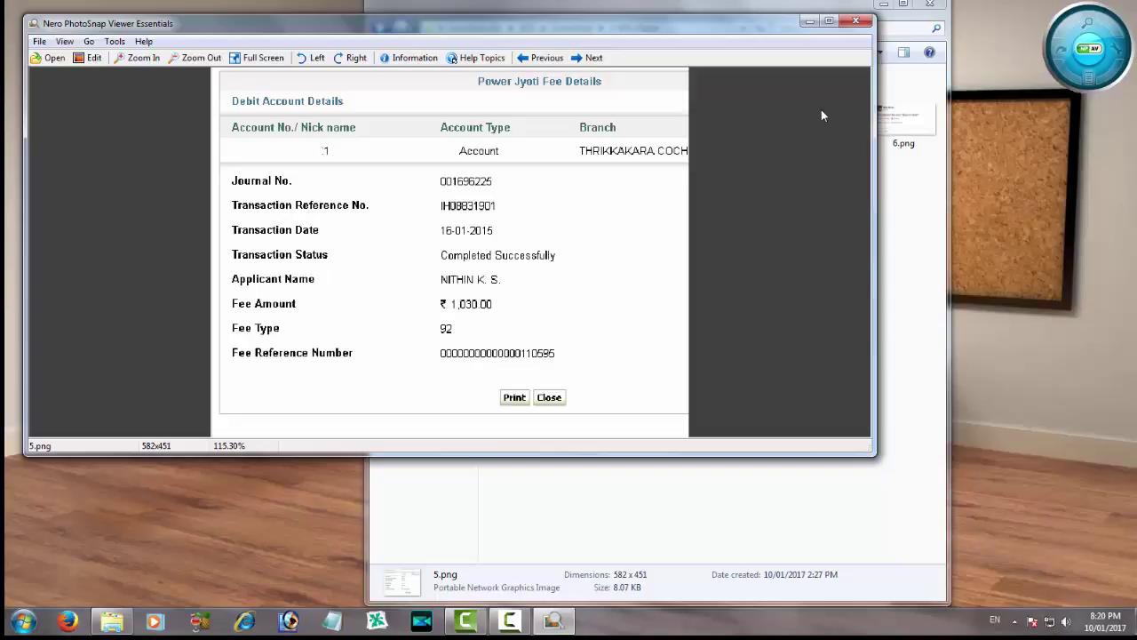
pyautogui.press('Right')
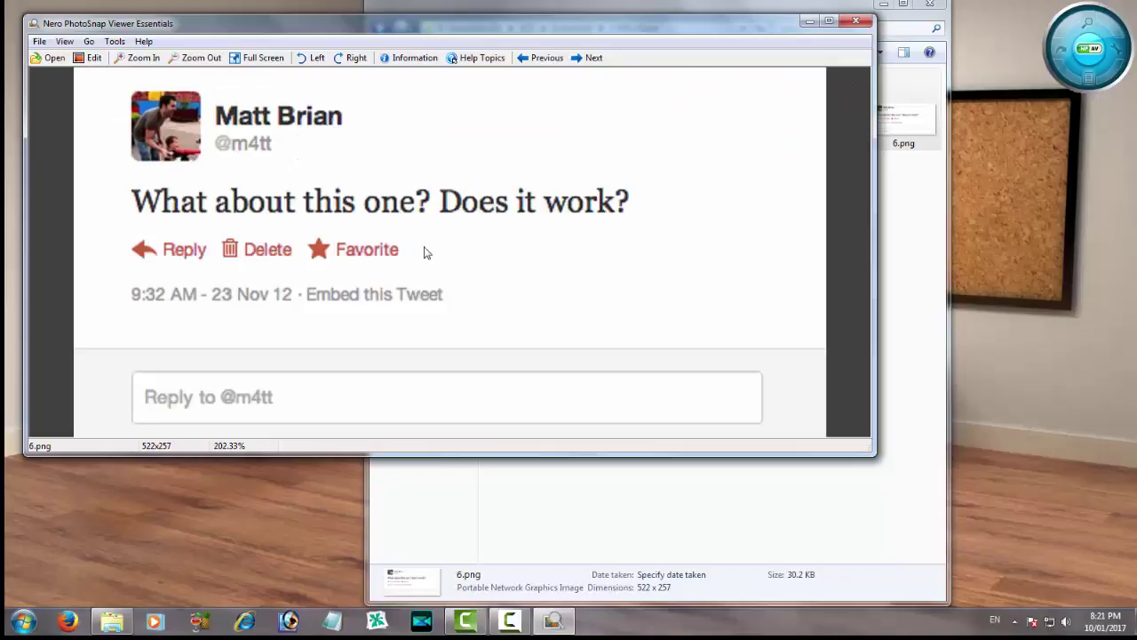
pyautogui.click(855, 21)
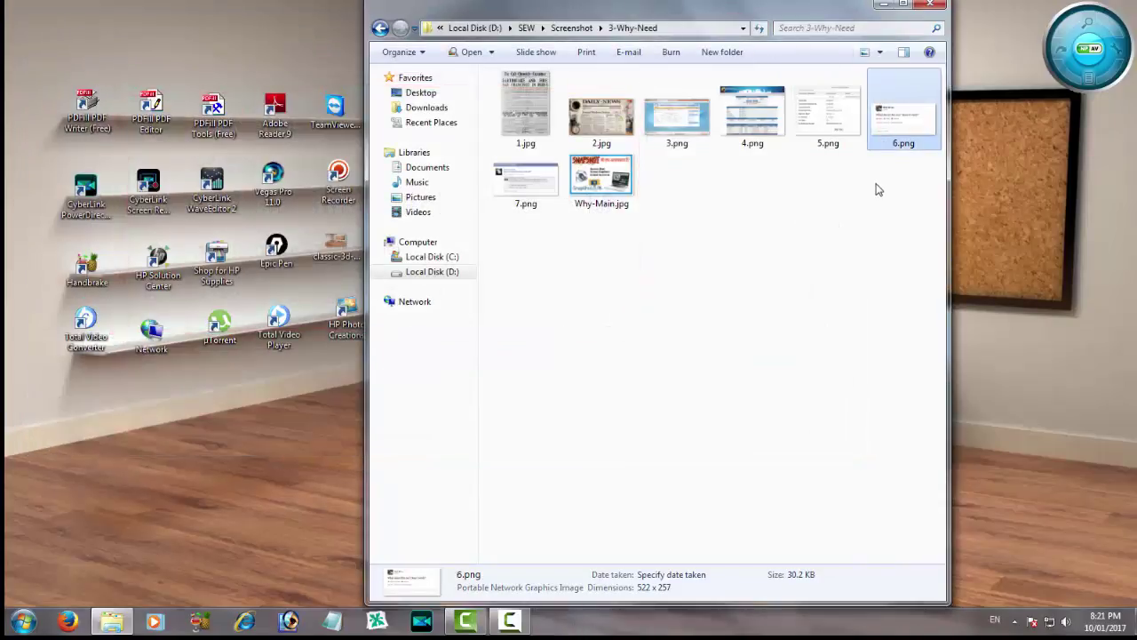
pyautogui.doubleClick(524, 182)
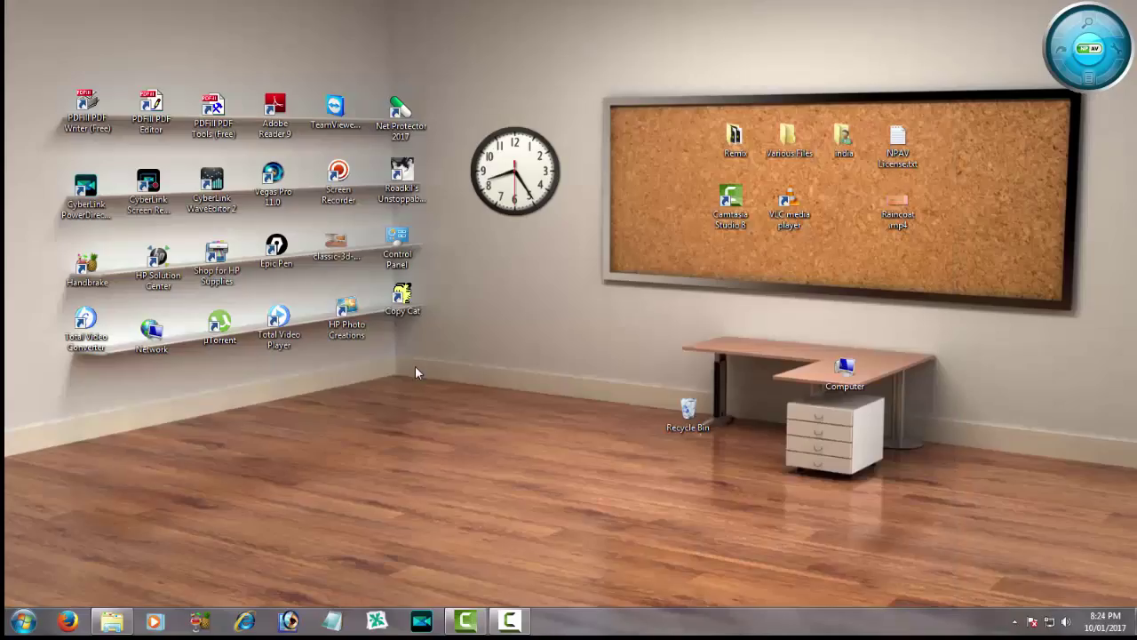
# Open the image Type Of SS.jpg from the 4-Types-Prntscreen folder
pyautogui.click(111, 622)
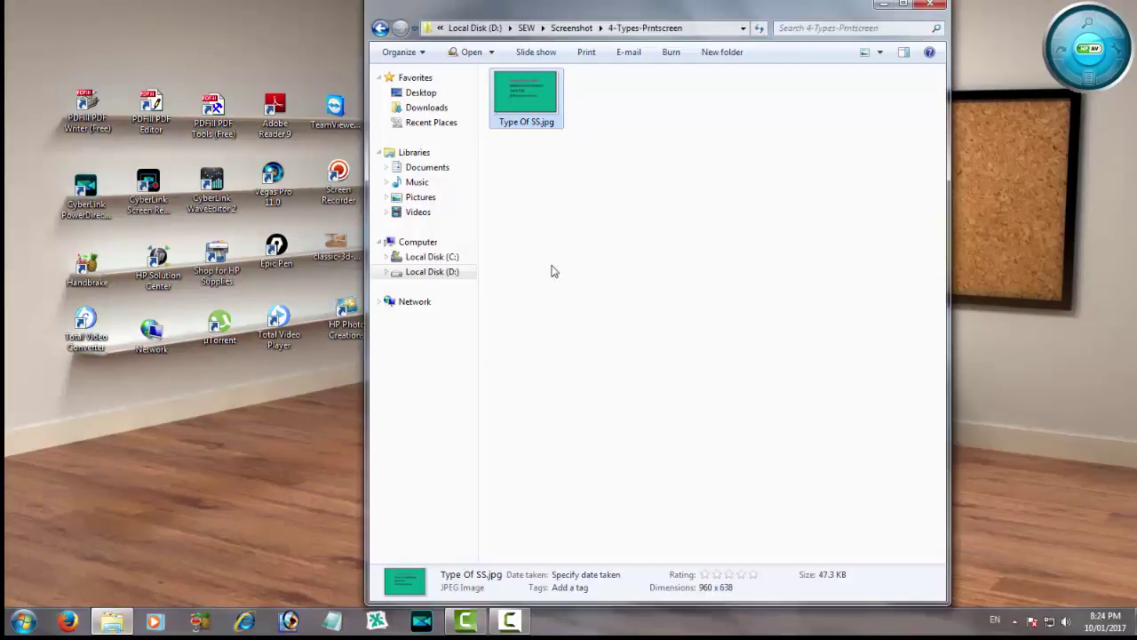
pyautogui.doubleClick(522, 118)
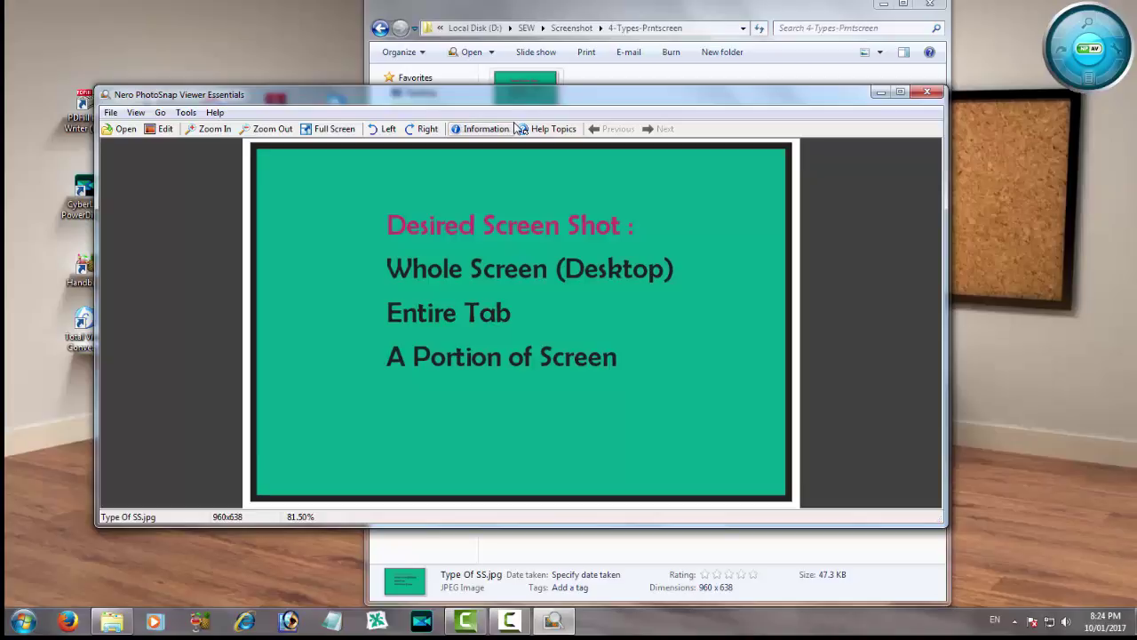
# Open a blank Notepad window as an example of a single window, reposition it and close it
pyautogui.click(332, 623)
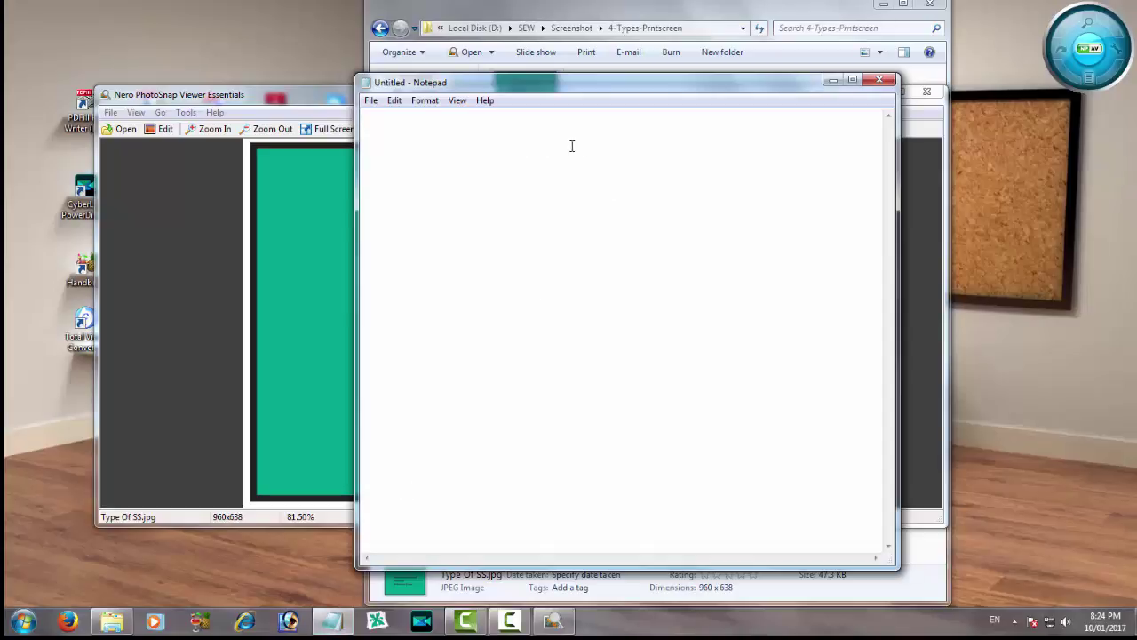
pyautogui.moveTo(558, 93)
pyautogui.mouseDown()
pyautogui.moveTo(616, 107)
pyautogui.moveTo(445, 83)
pyautogui.moveTo(544, 88)
pyautogui.mouseUp()
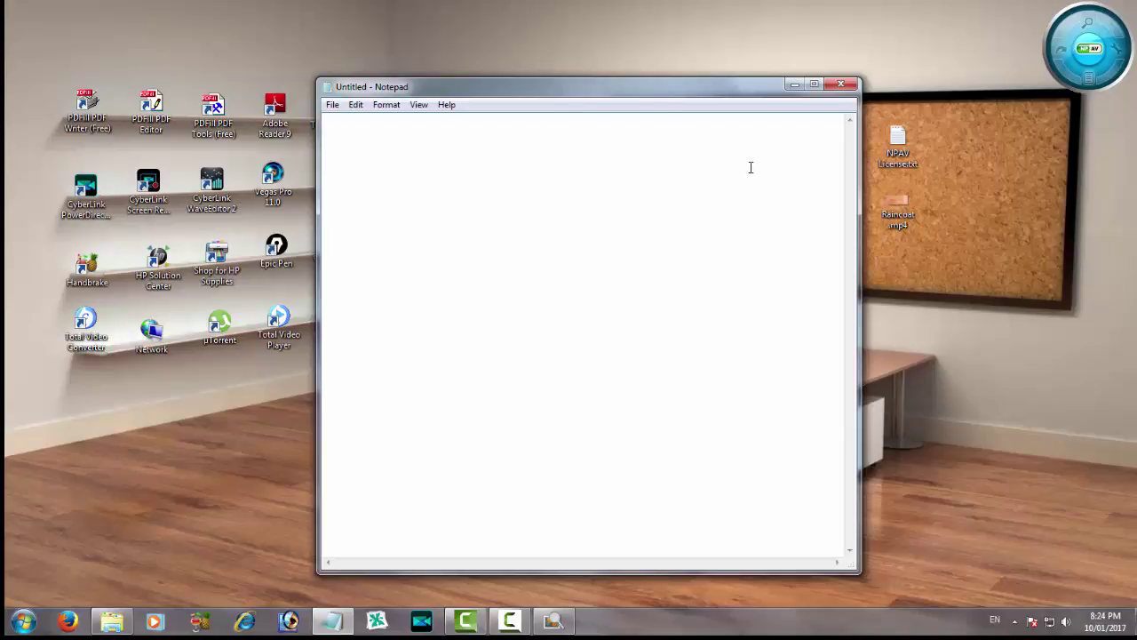
pyautogui.click(840, 87)
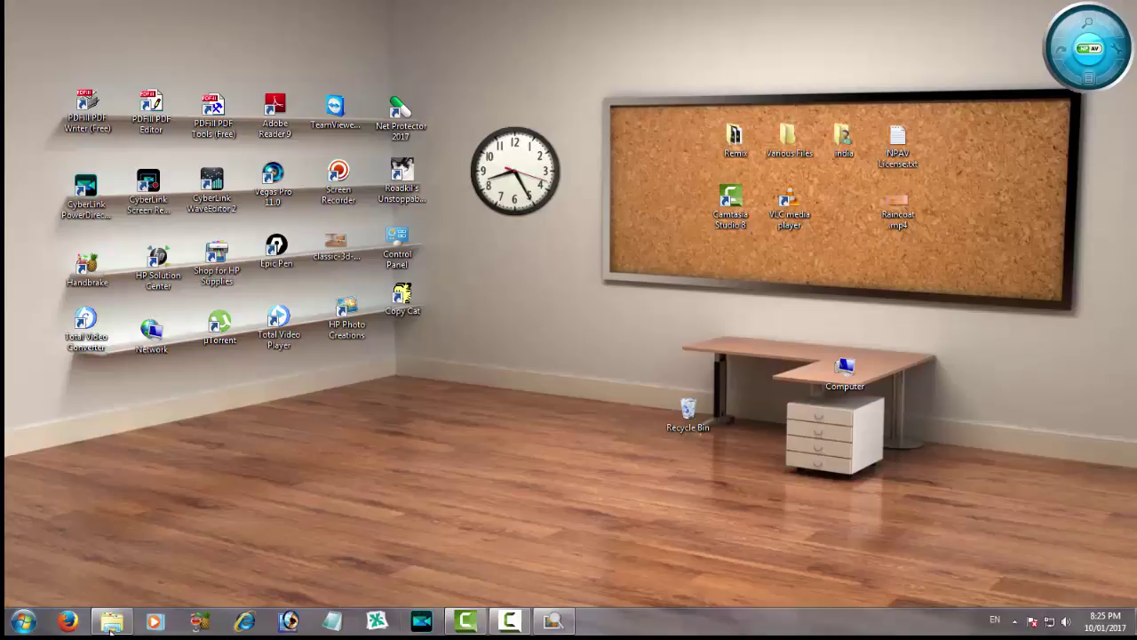
pyautogui.click(110, 622)
pyautogui.press('Return')
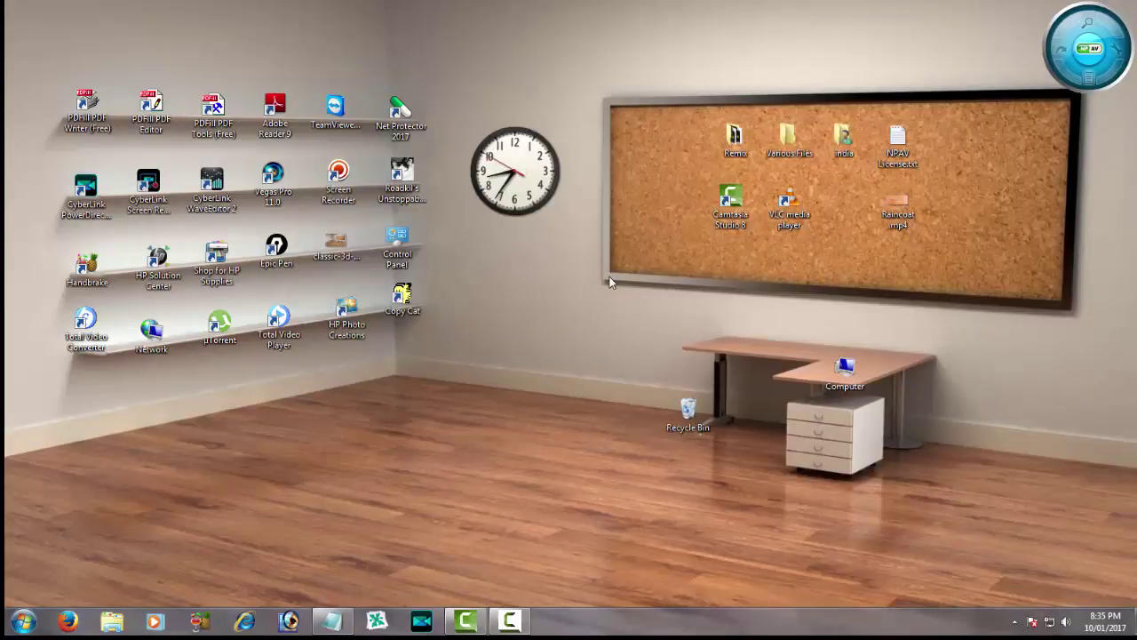
# Start Paint from the Windows accessories and paste the captured full-desktop screenshot onto the blank canvas
pyautogui.click(25, 623)
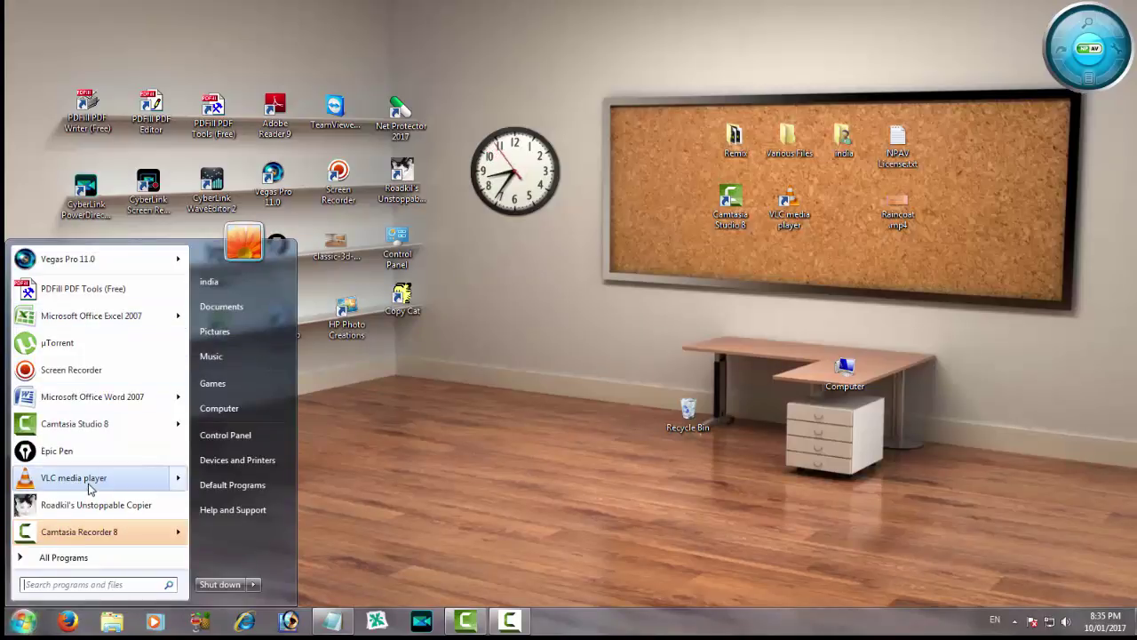
pyautogui.click(86, 563)
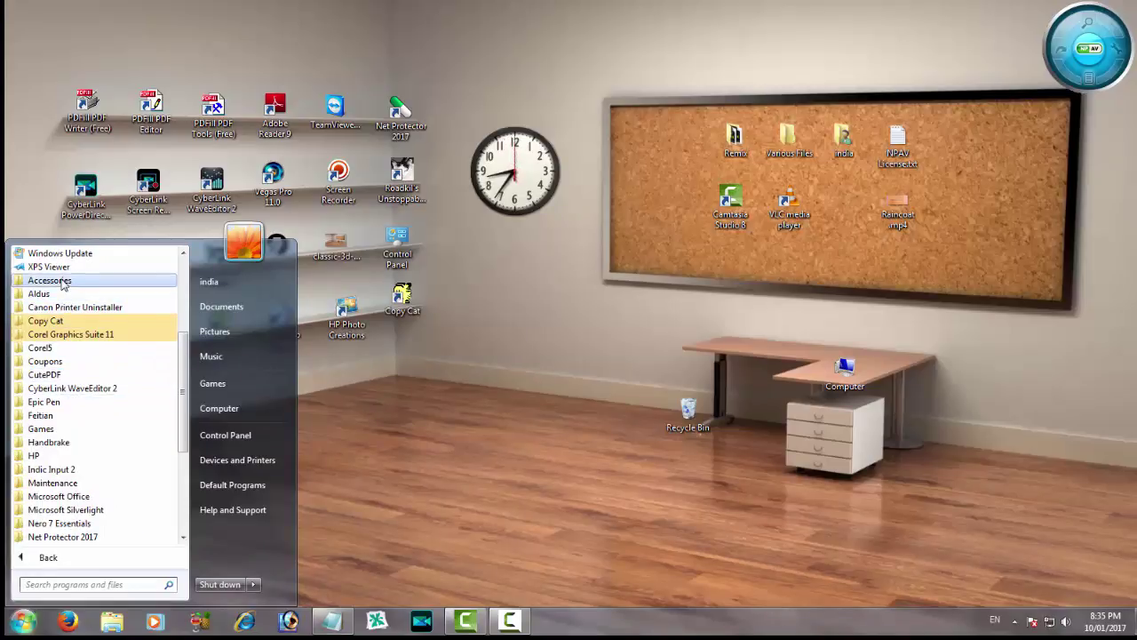
pyautogui.click(49, 279)
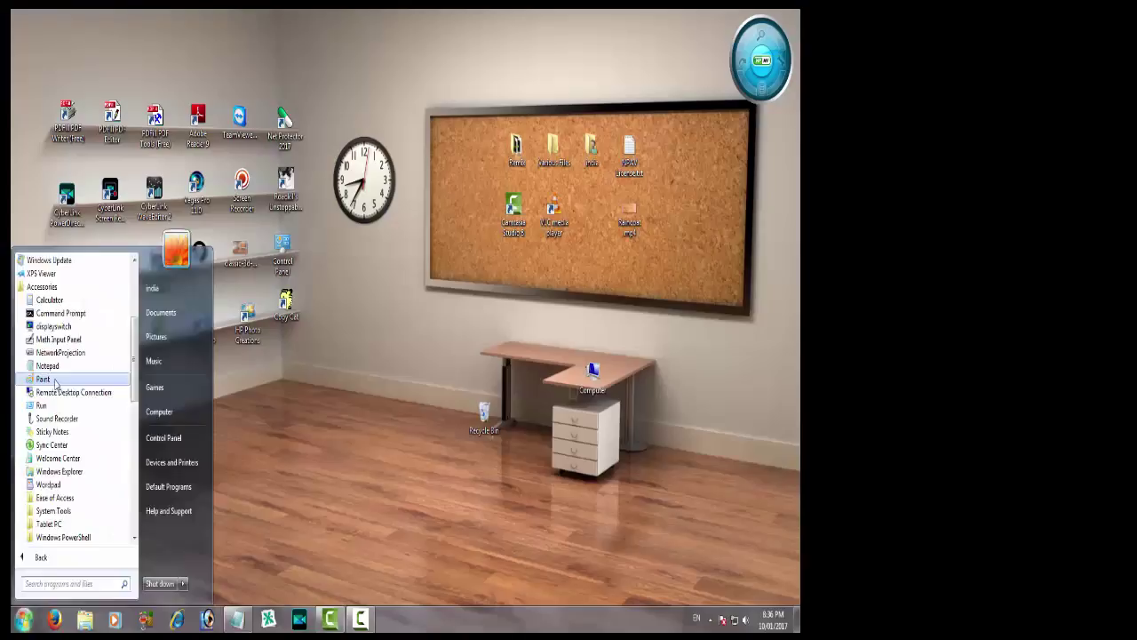
pyautogui.click(112, 262)
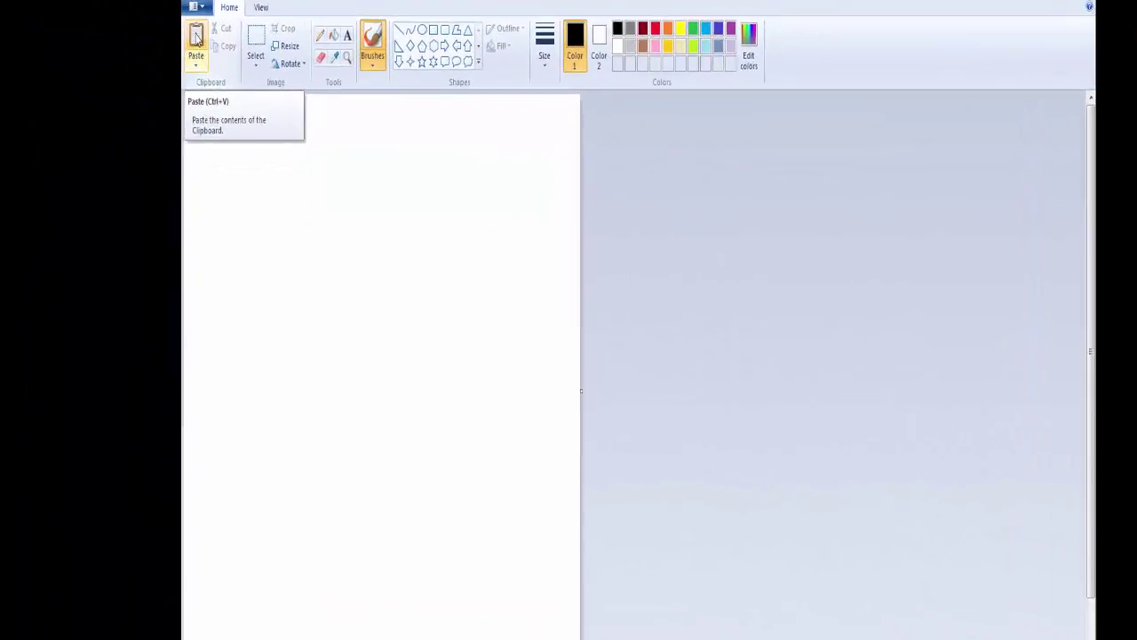
pyautogui.click(196, 36)
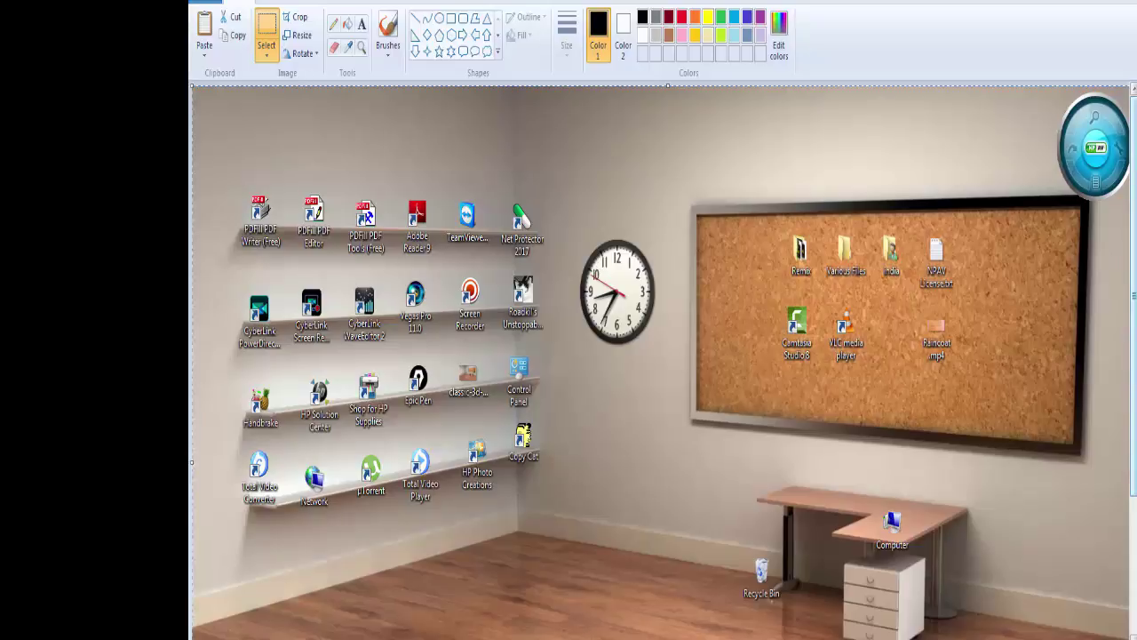
pyautogui.moveTo(1133, 161); pyautogui.dragTo(1133, 380)
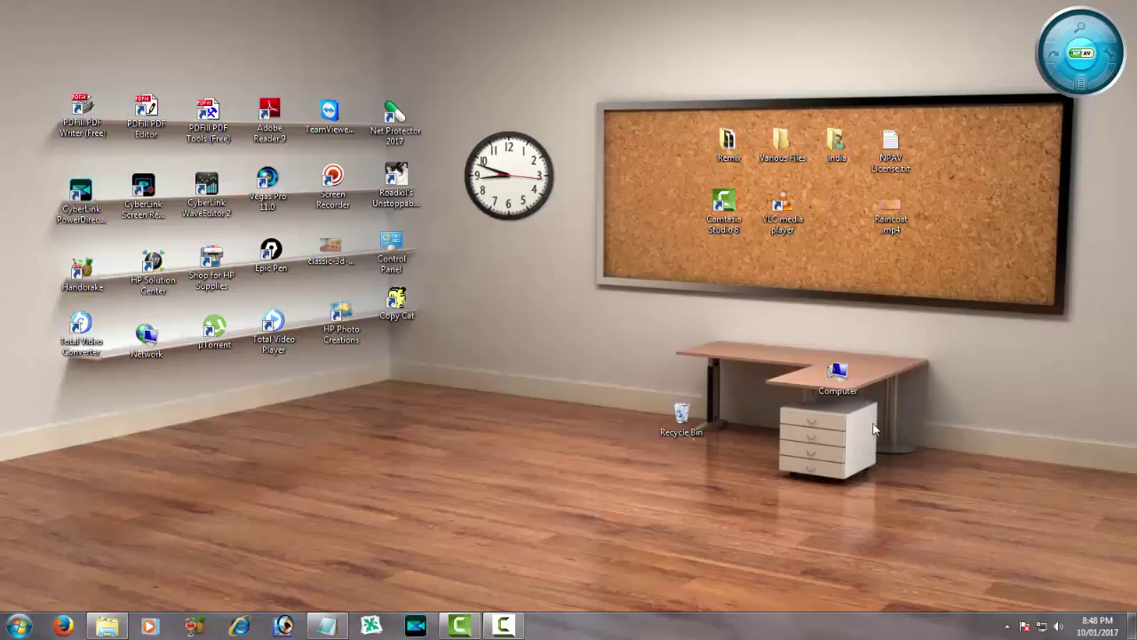
# Capture only the Notepad window containing the short introduction text and paste the capture into a new Paint picture
pyautogui.click(325, 620)
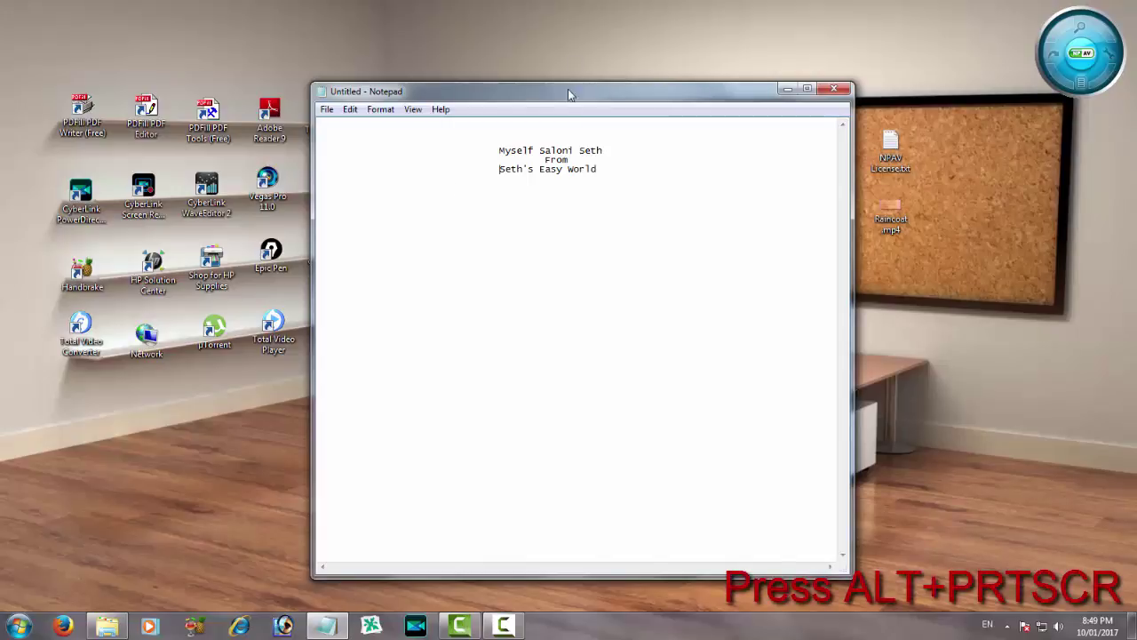
pyautogui.click(20, 626)
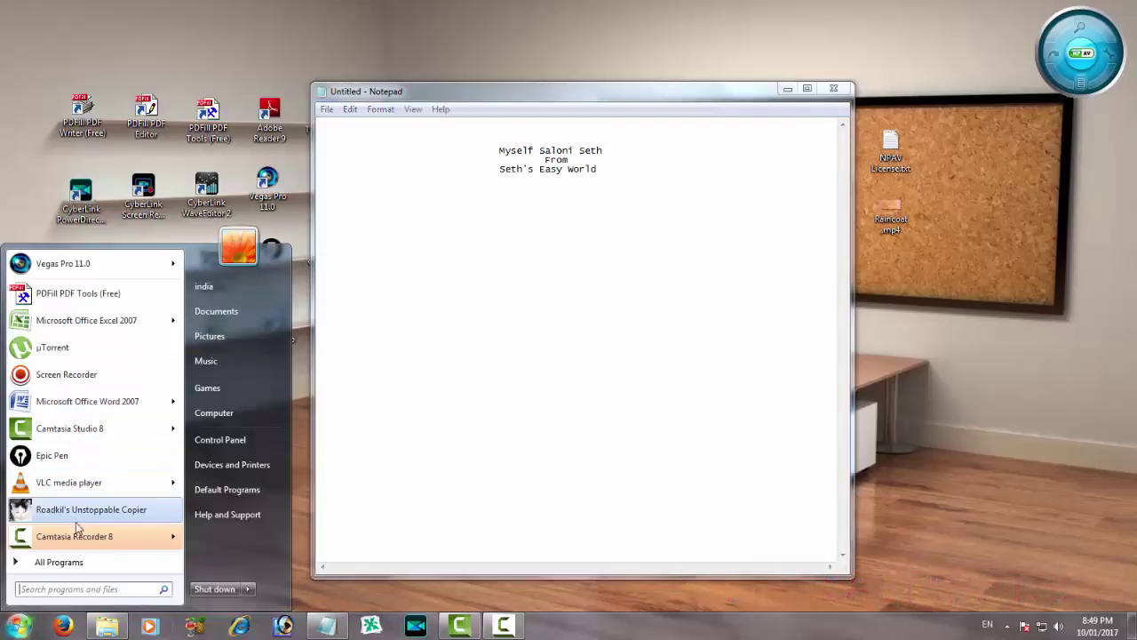
pyautogui.click(70, 569)
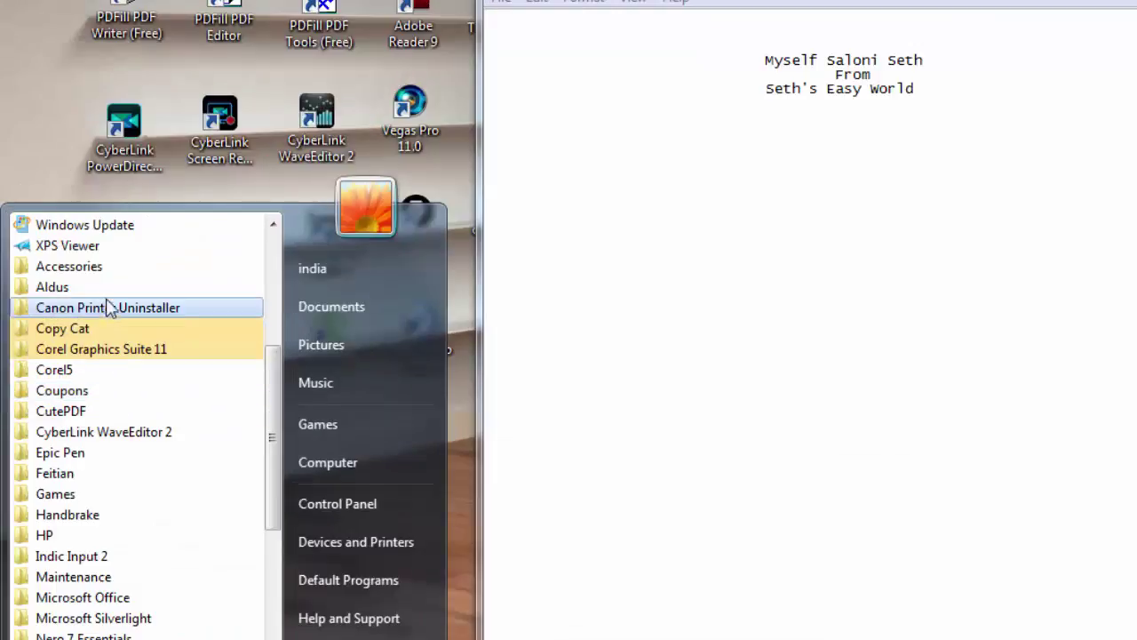
pyautogui.click(114, 272)
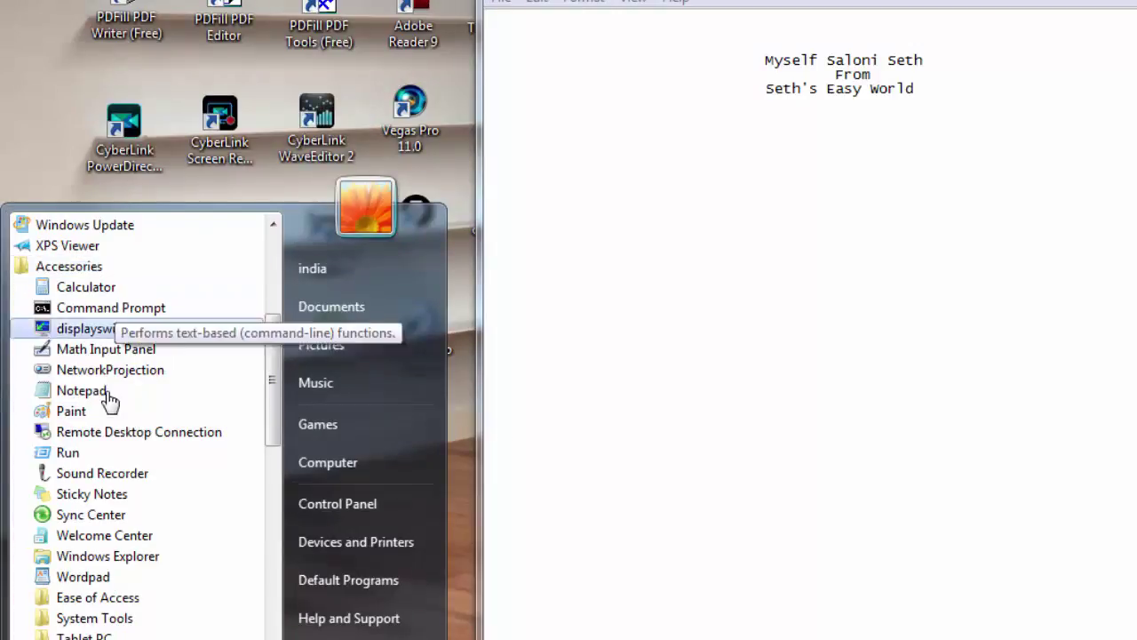
pyautogui.click(103, 411)
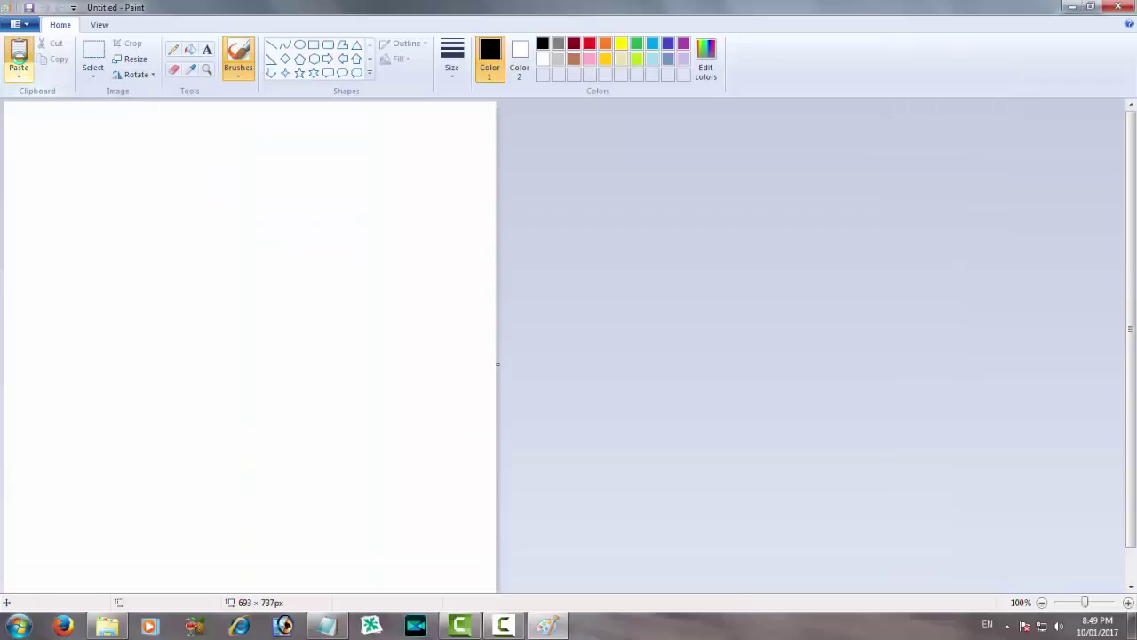
pyautogui.click(19, 53)
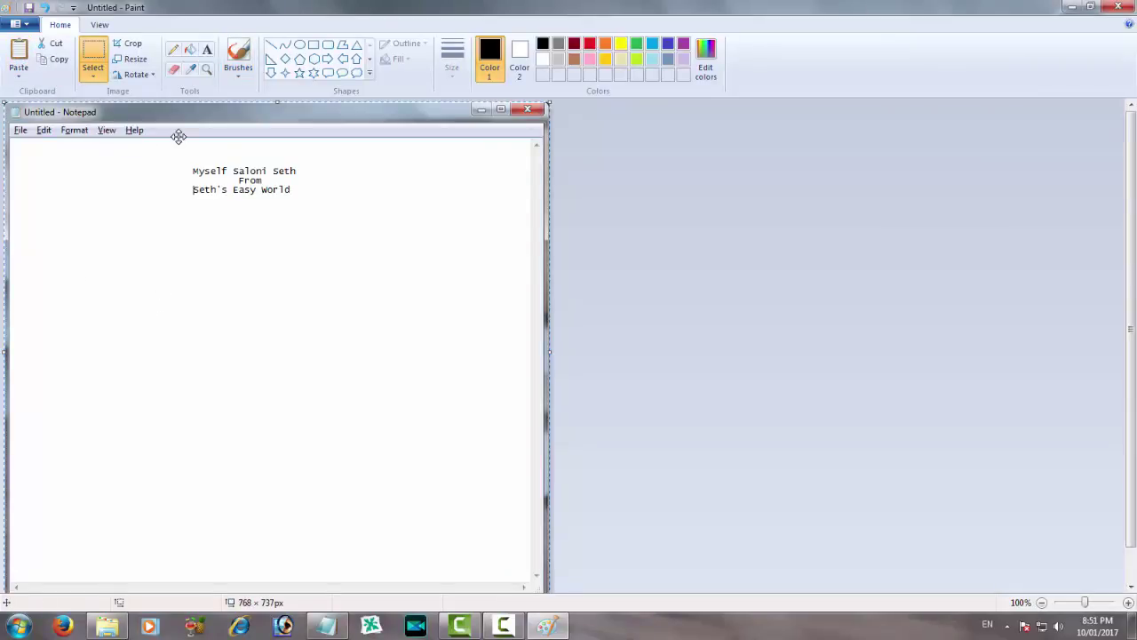